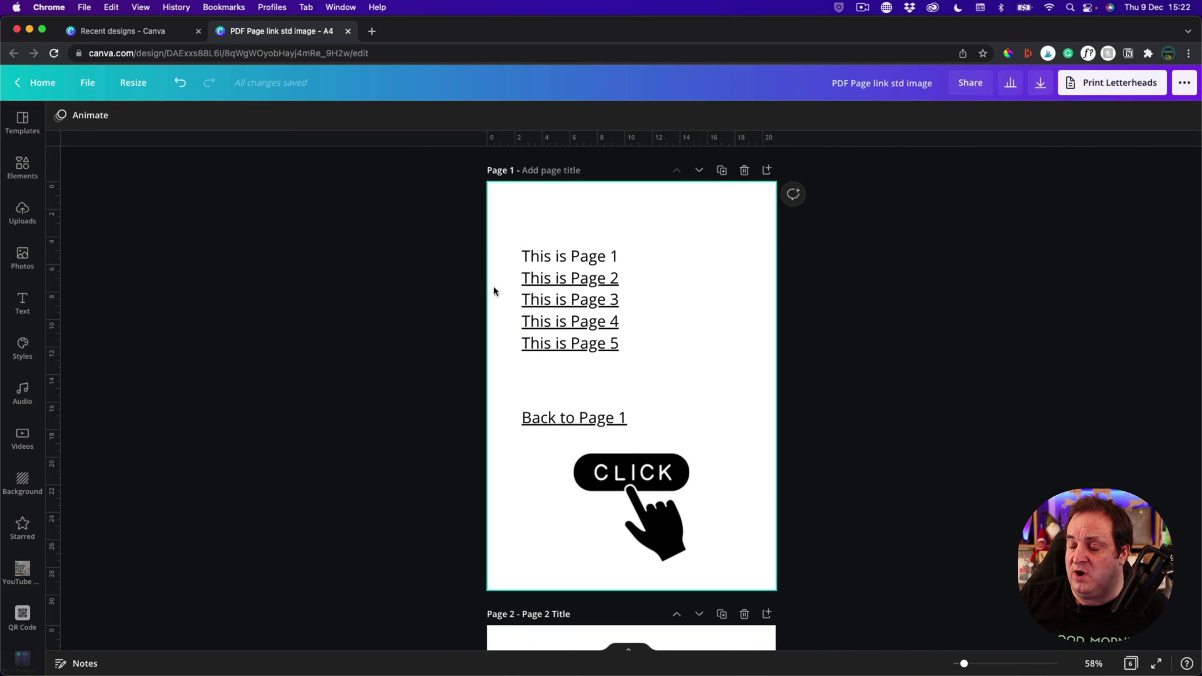
Review all six pages, then select the 'This is Page 2' line on Page 1
click(1130, 664)
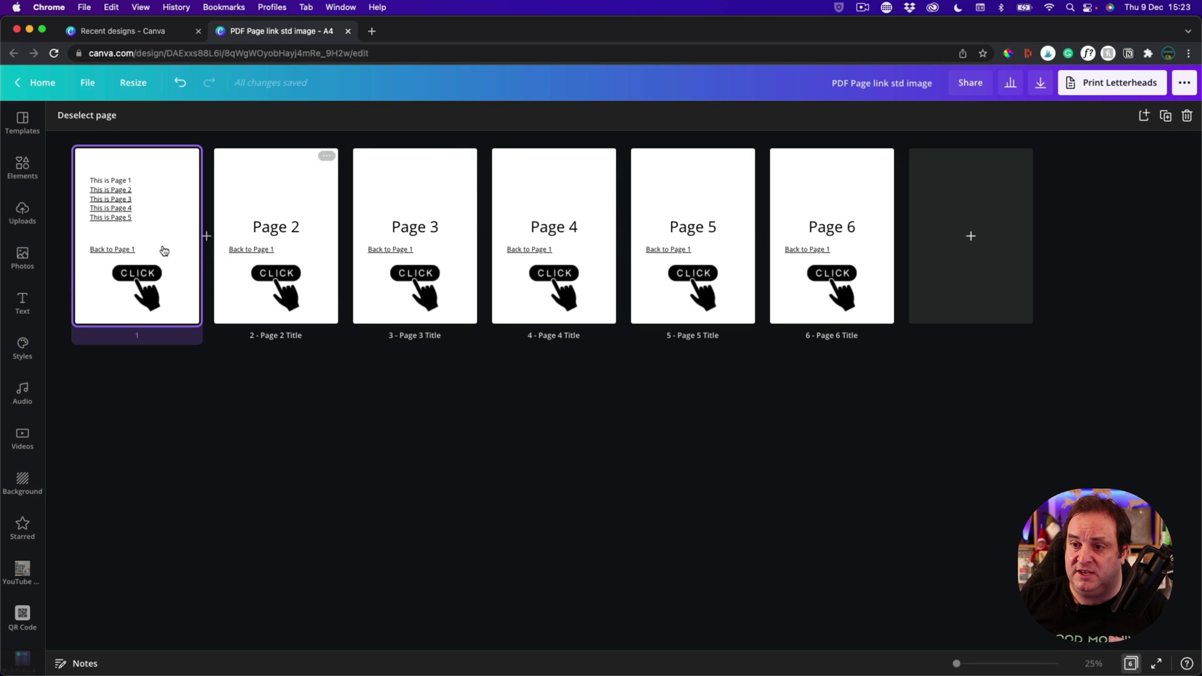
double_click(135, 236)
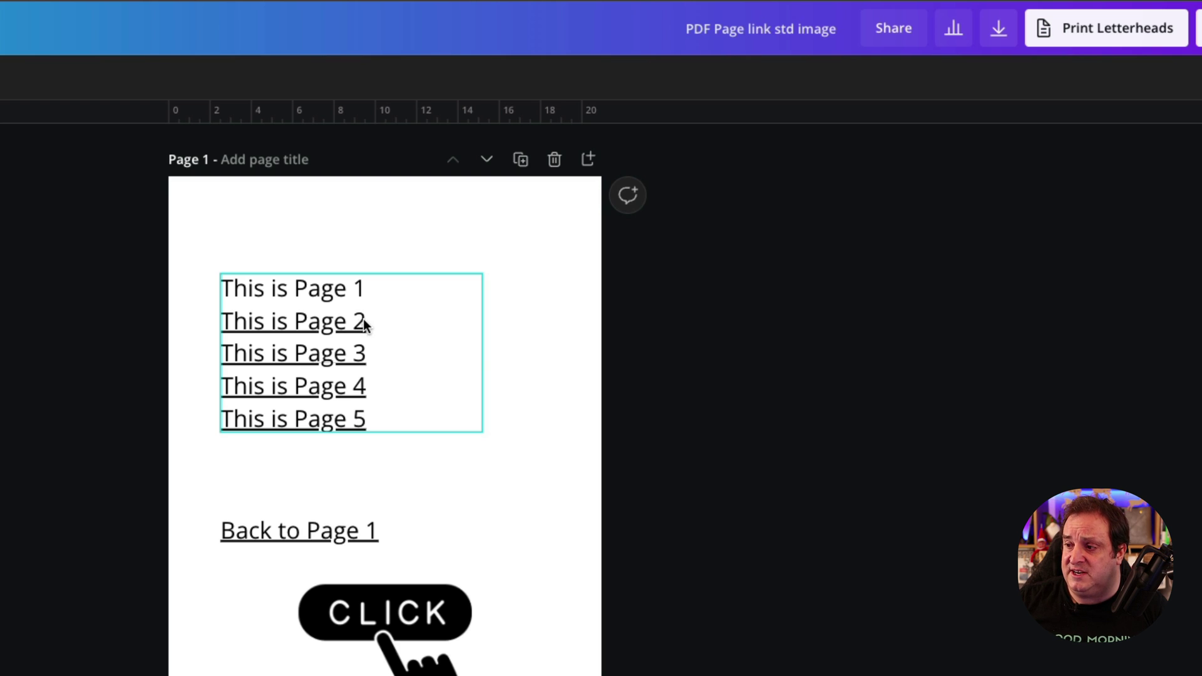
click(365, 321)
drag(386, 319, 227, 320)
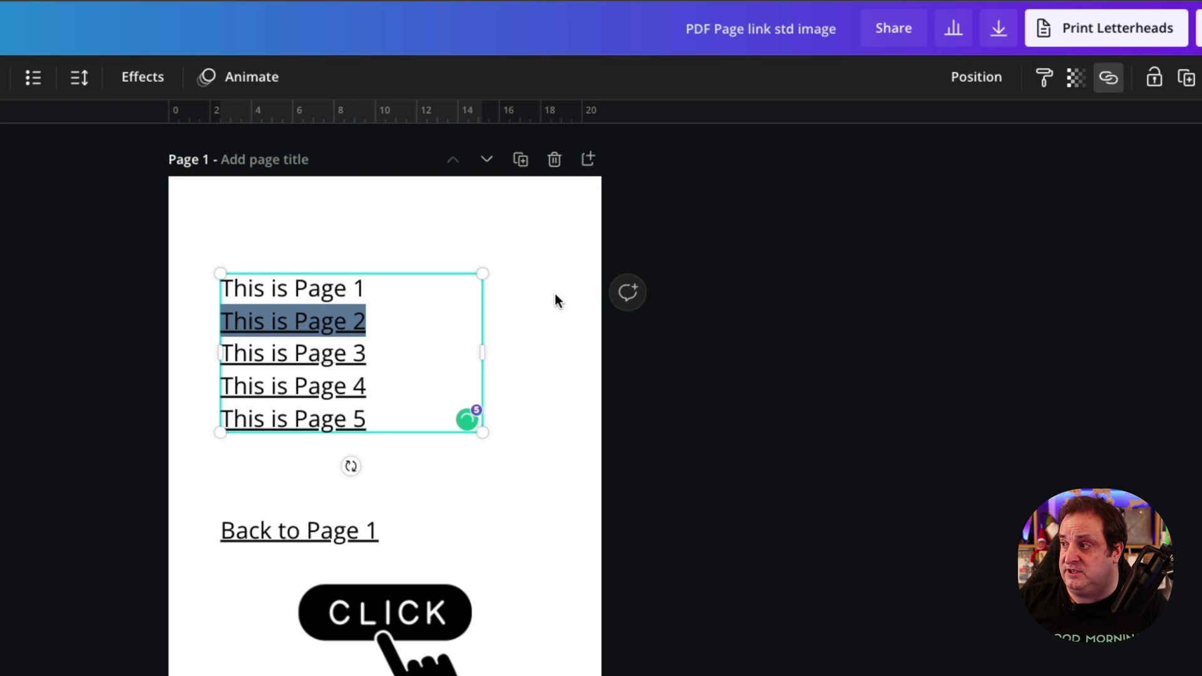
Link the selected text to '2 - Page 2 Title' under Pages in this document
click(1109, 80)
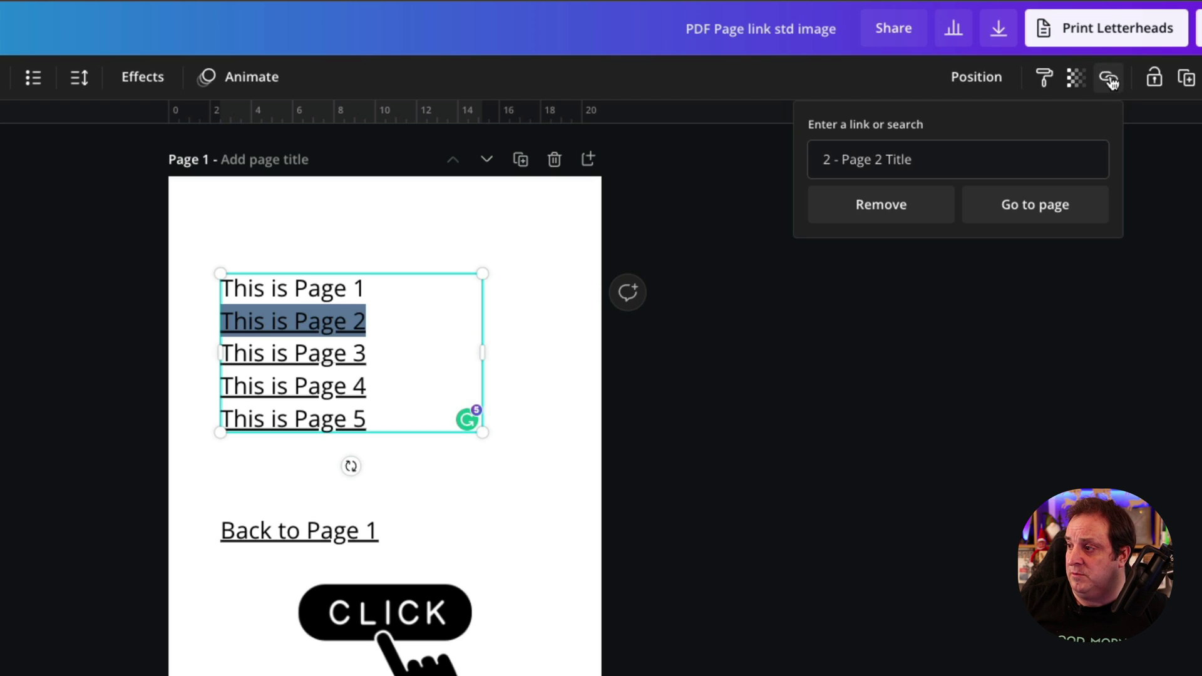
click(916, 162)
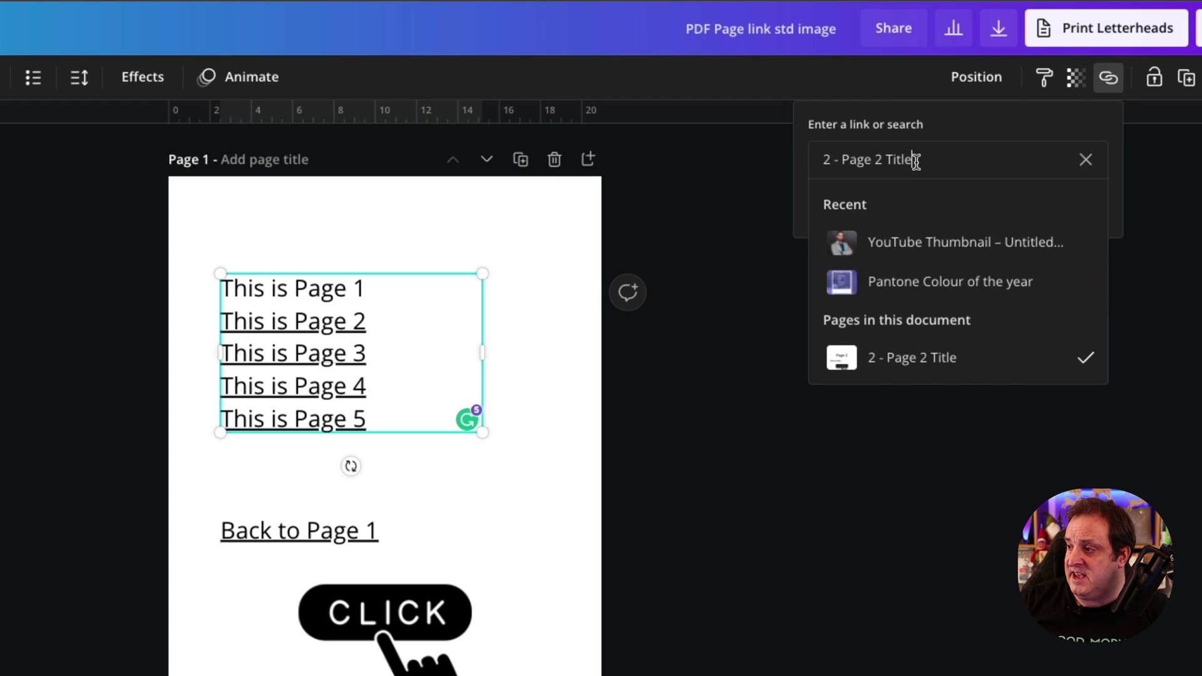
click(1085, 162)
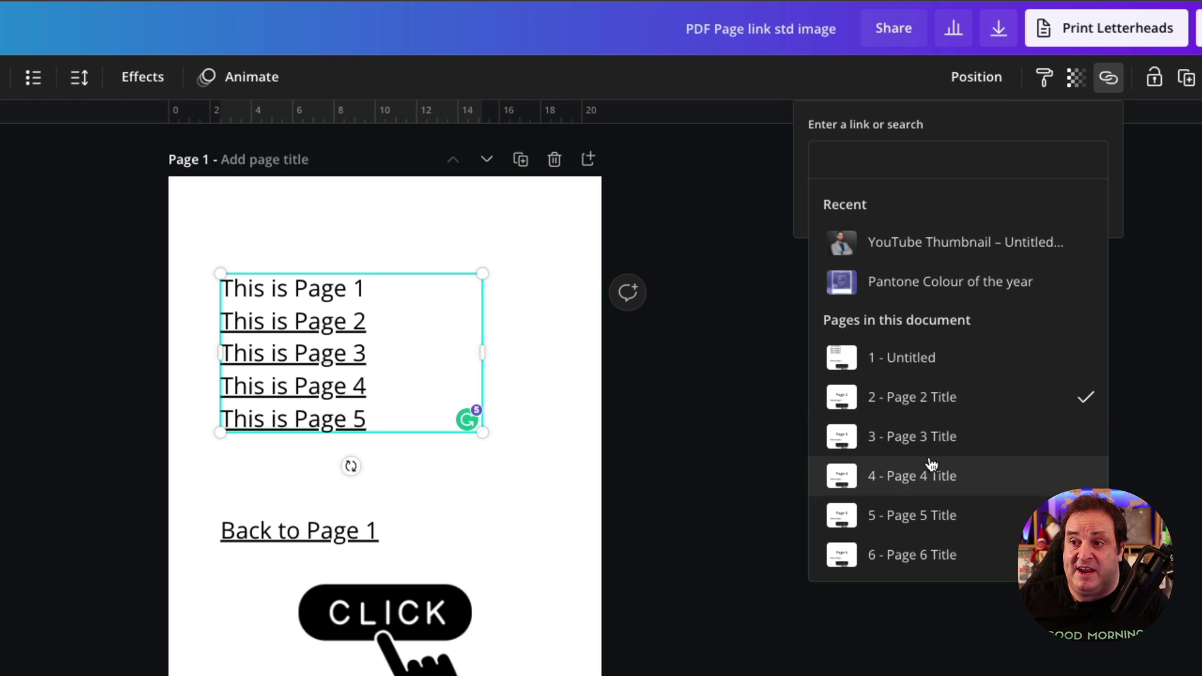
click(928, 395)
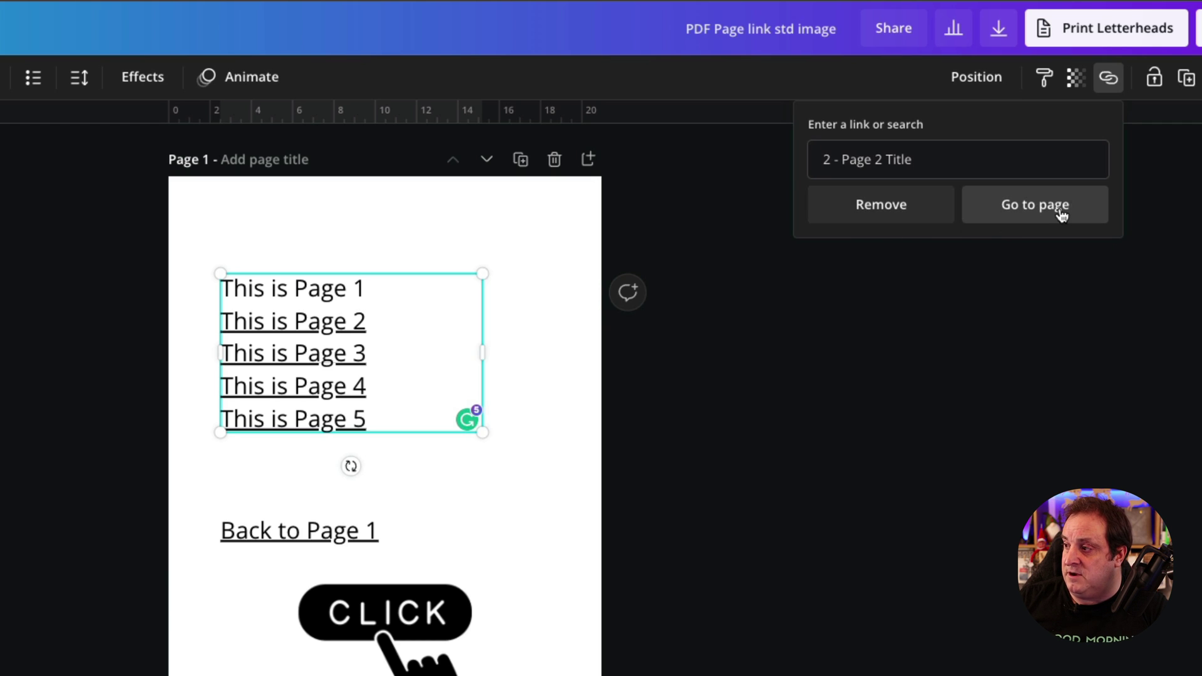
click(976, 163)
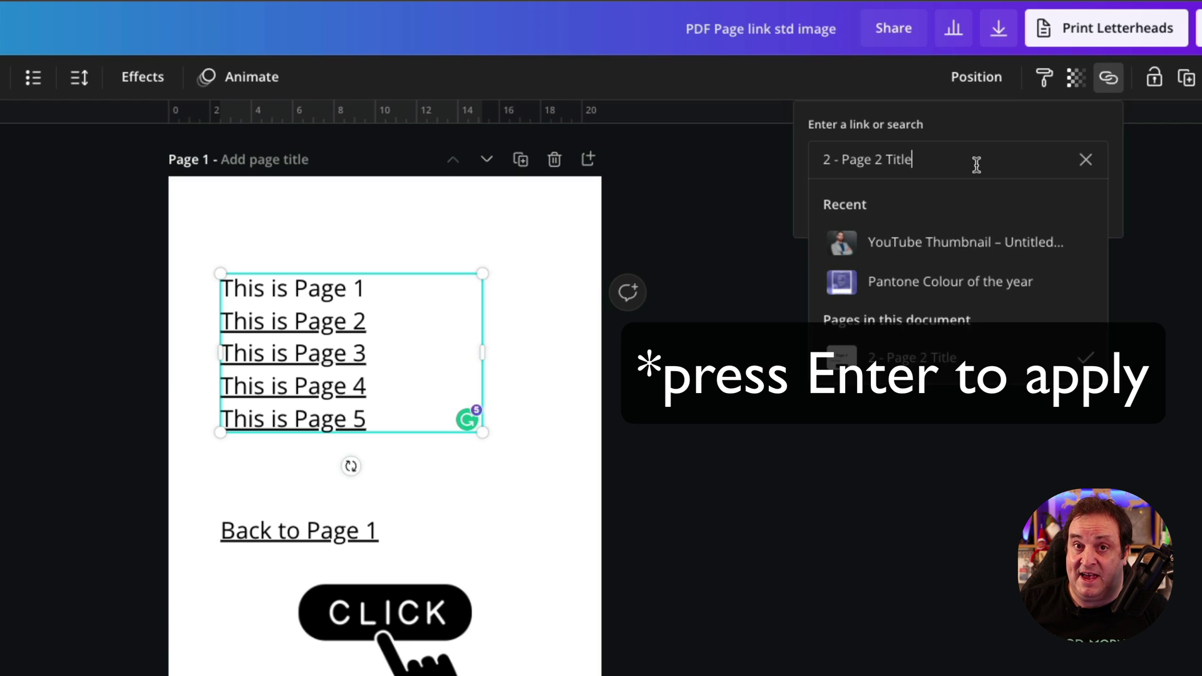
key(Return)
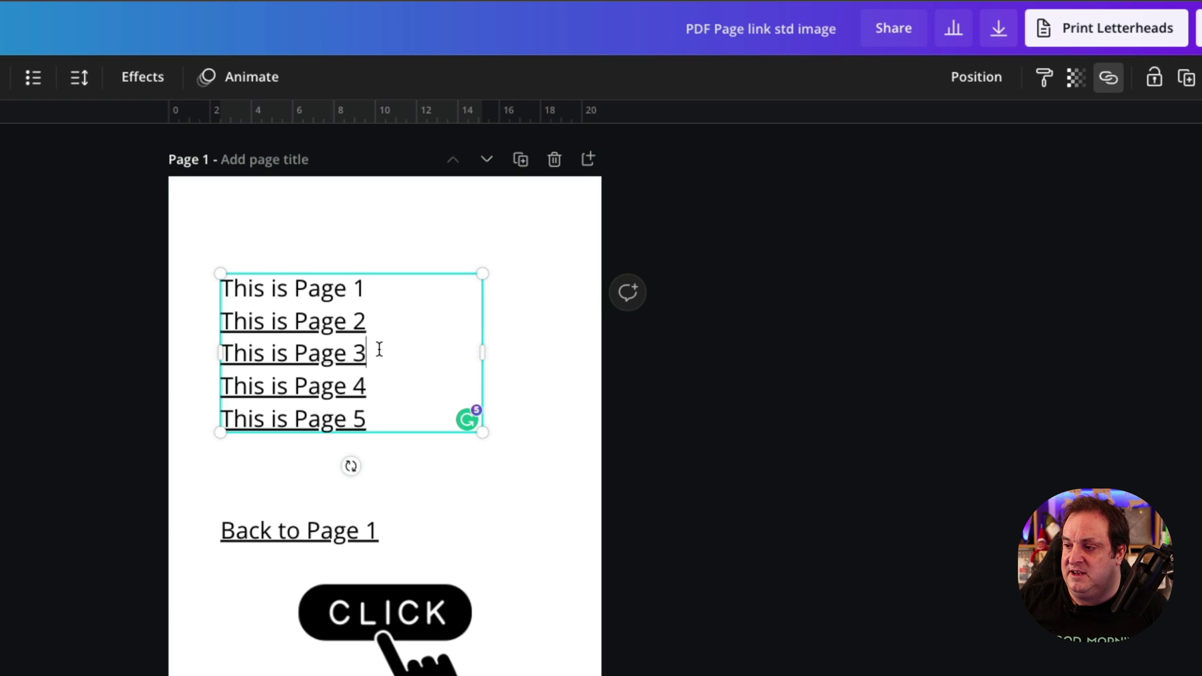
drag(379, 349, 239, 346)
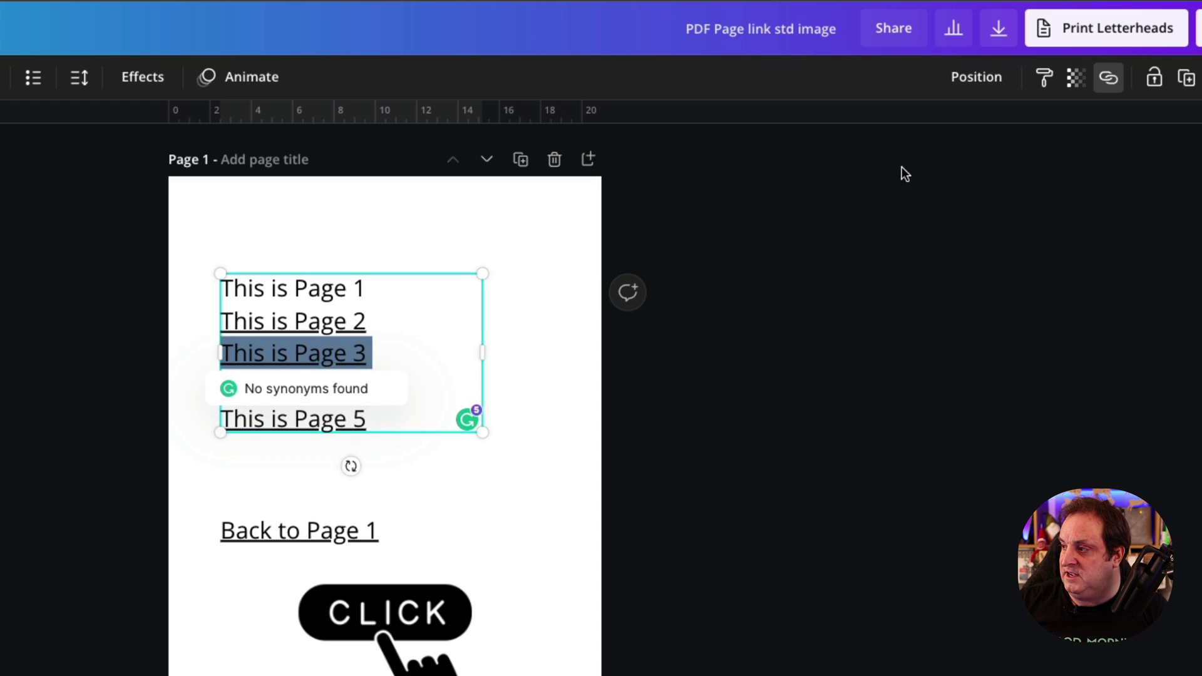
click(1108, 77)
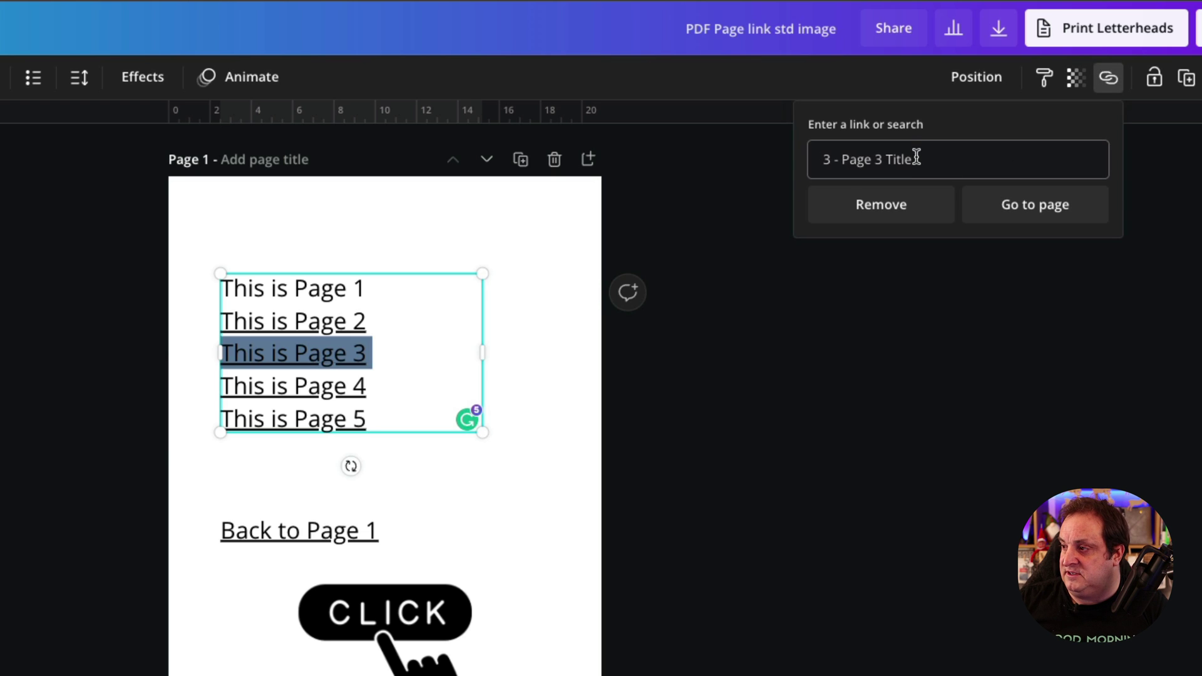
key(Return)
click(520, 417)
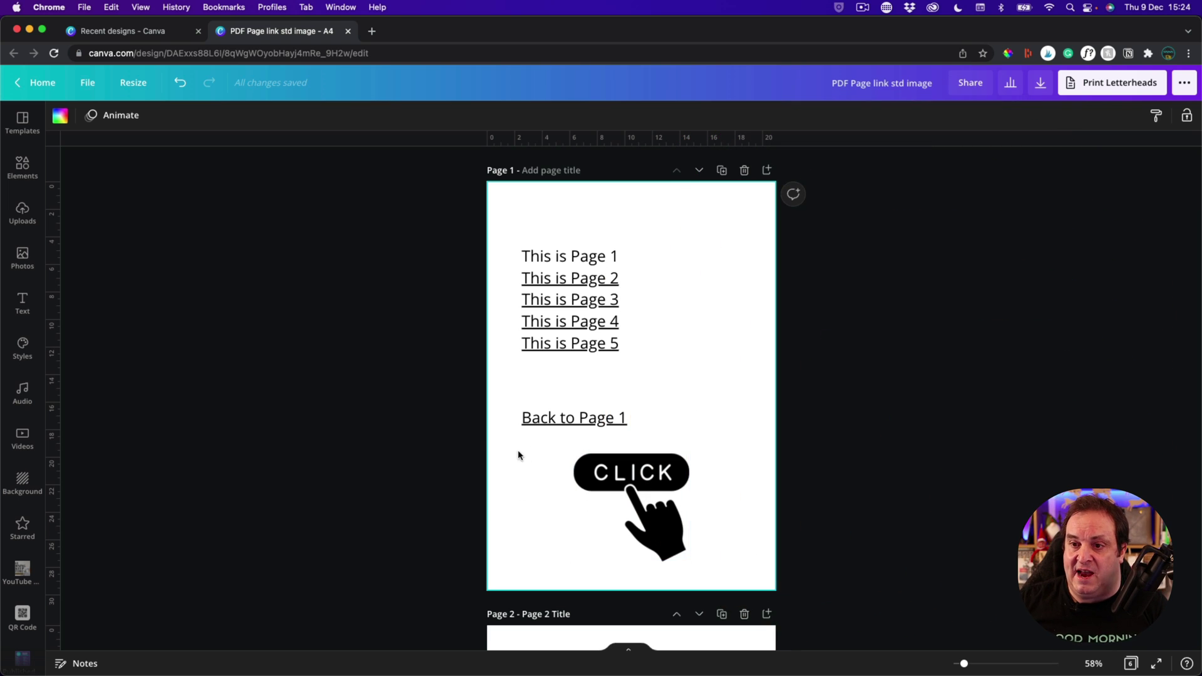
click(22, 167)
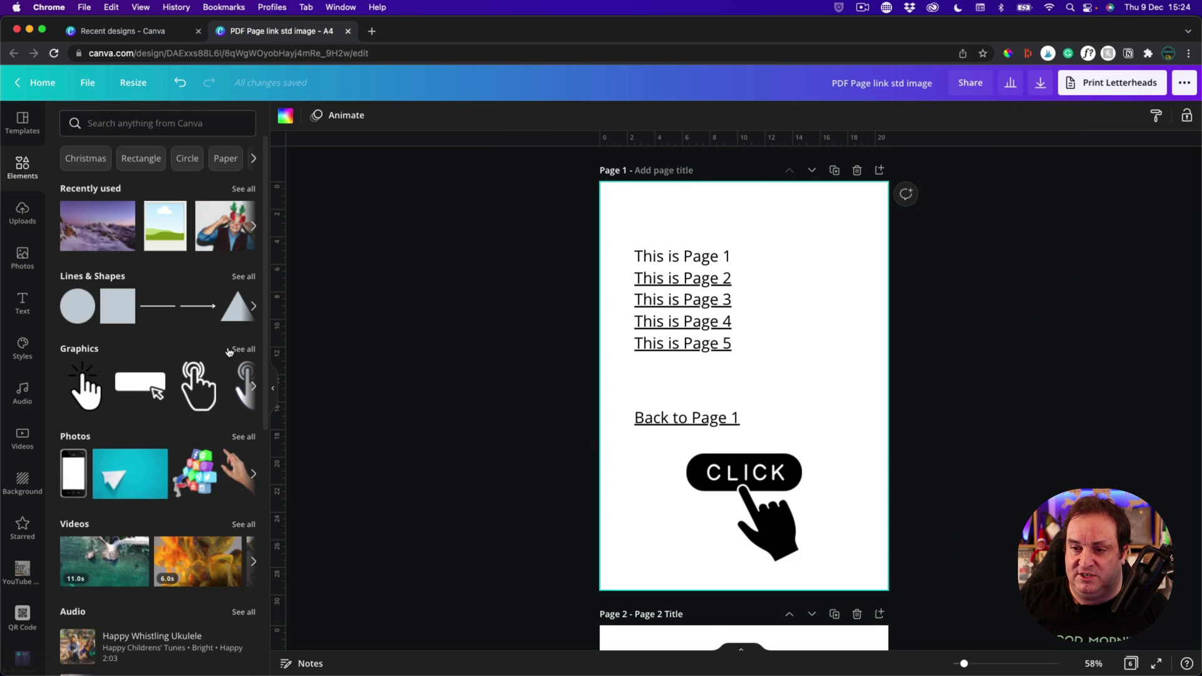
click(273, 391)
click(622, 522)
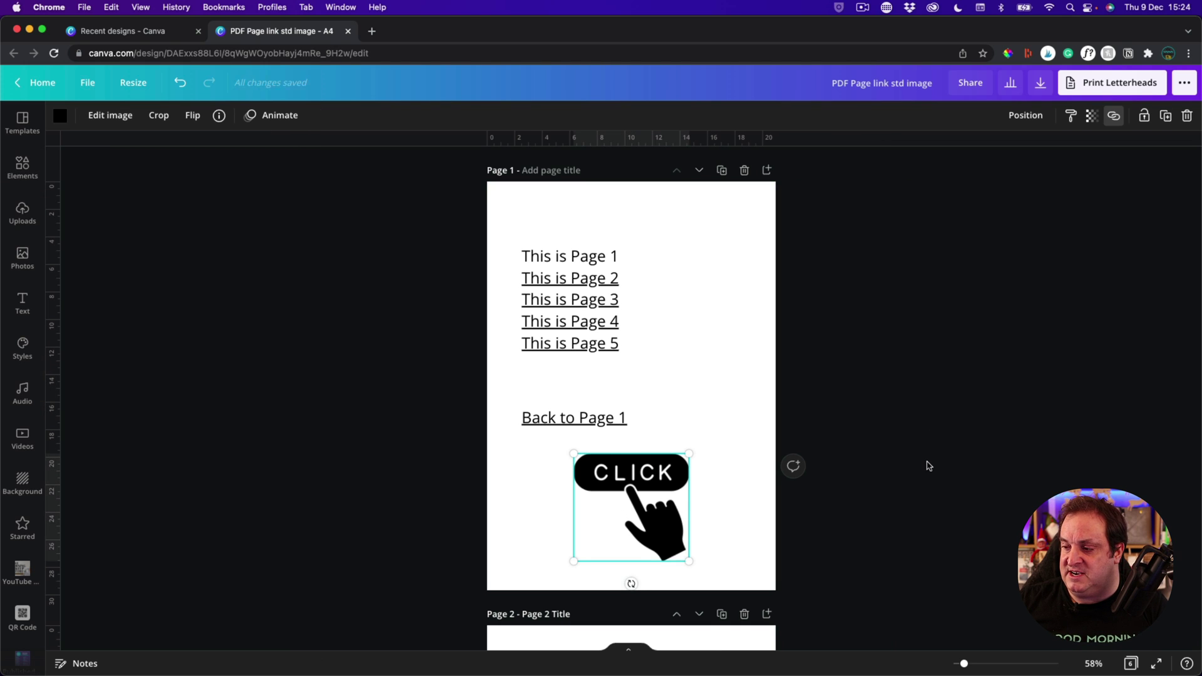
scroll(647, 419, down, 2)
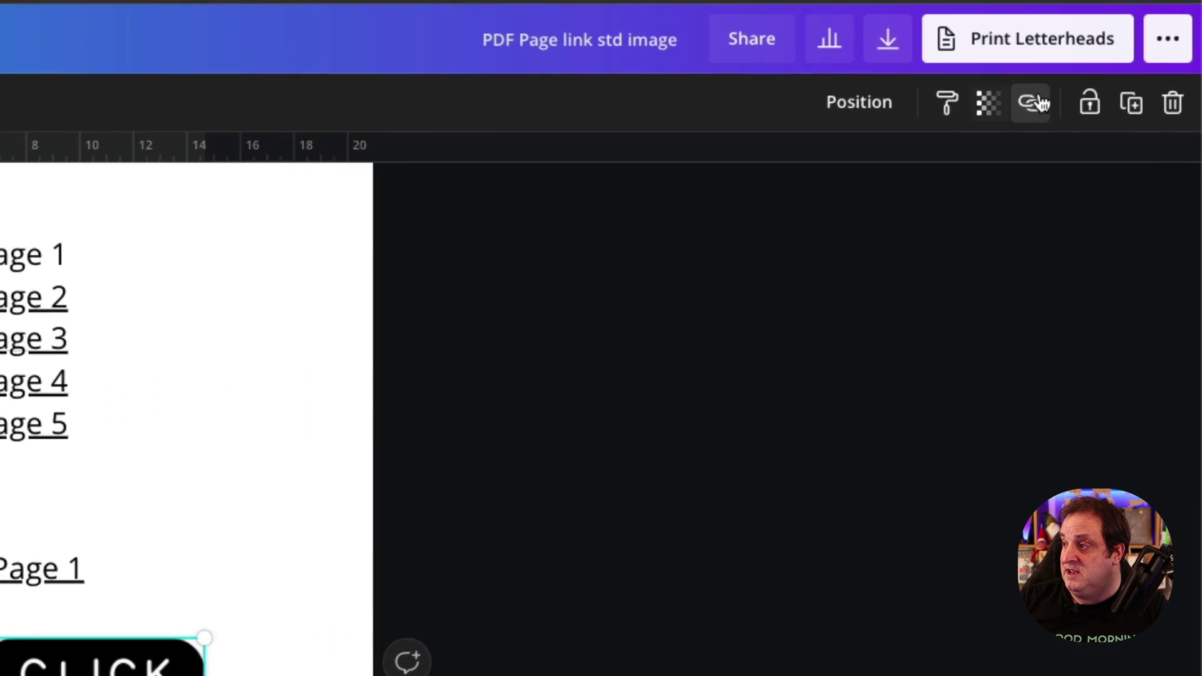
click(1113, 116)
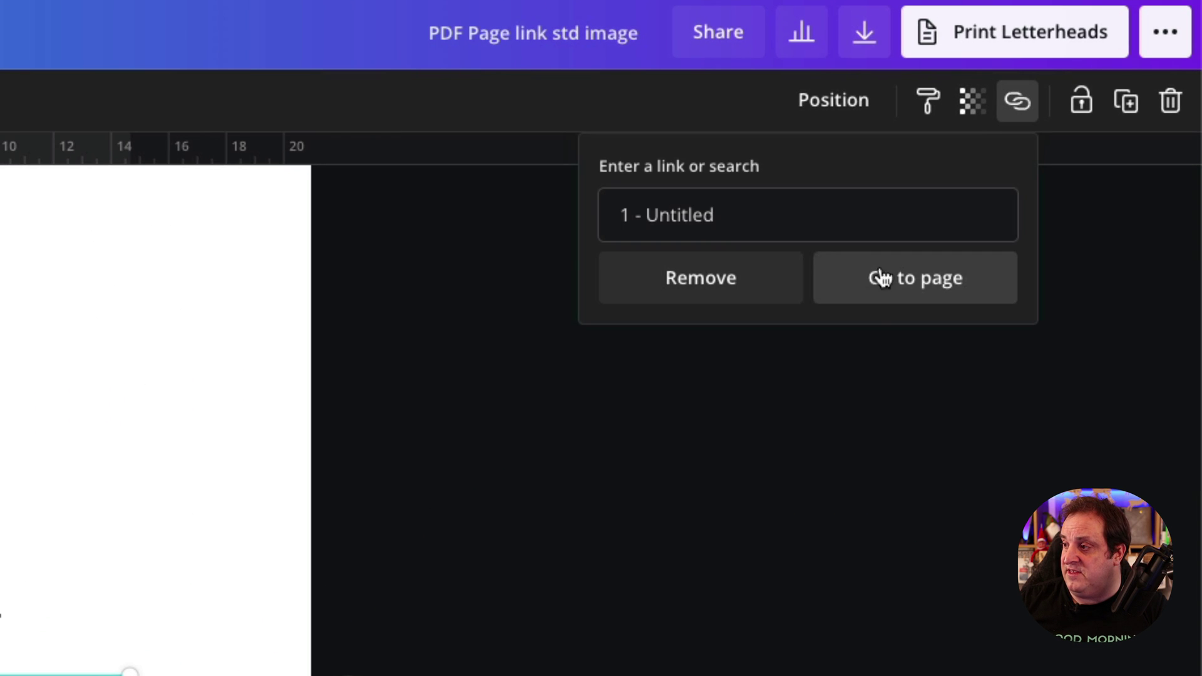
click(719, 225)
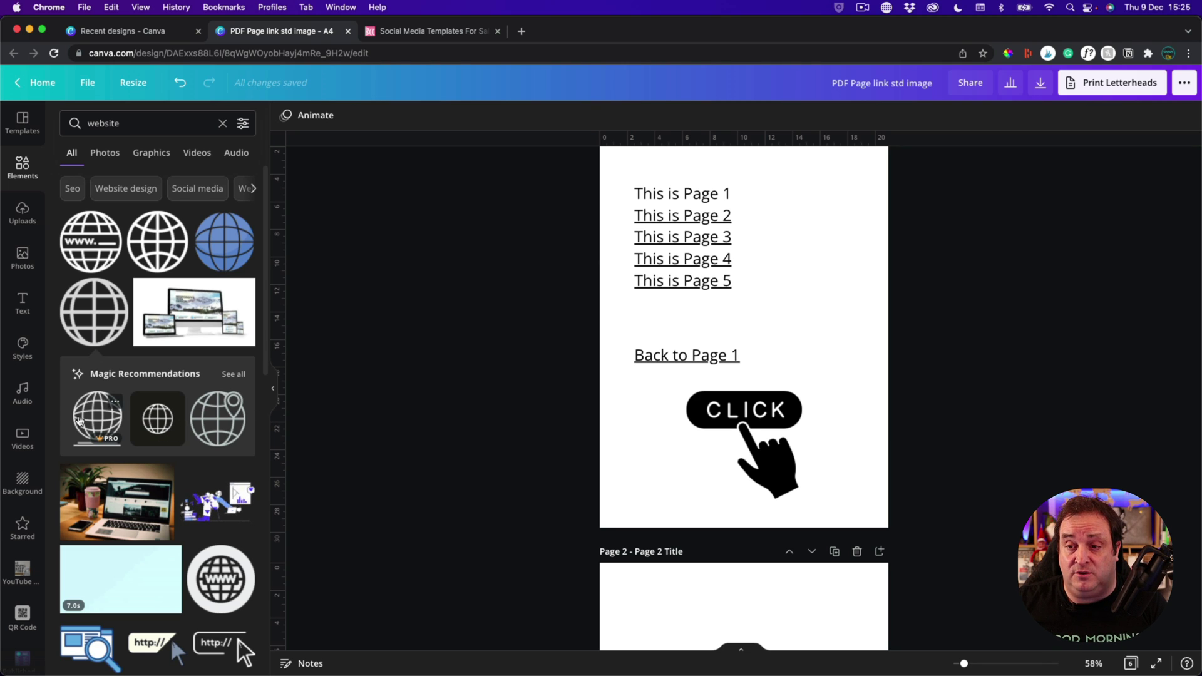
Add a globe graphic, shrink it to a small icon and place it below 'Back to Page 1'
click(88, 416)
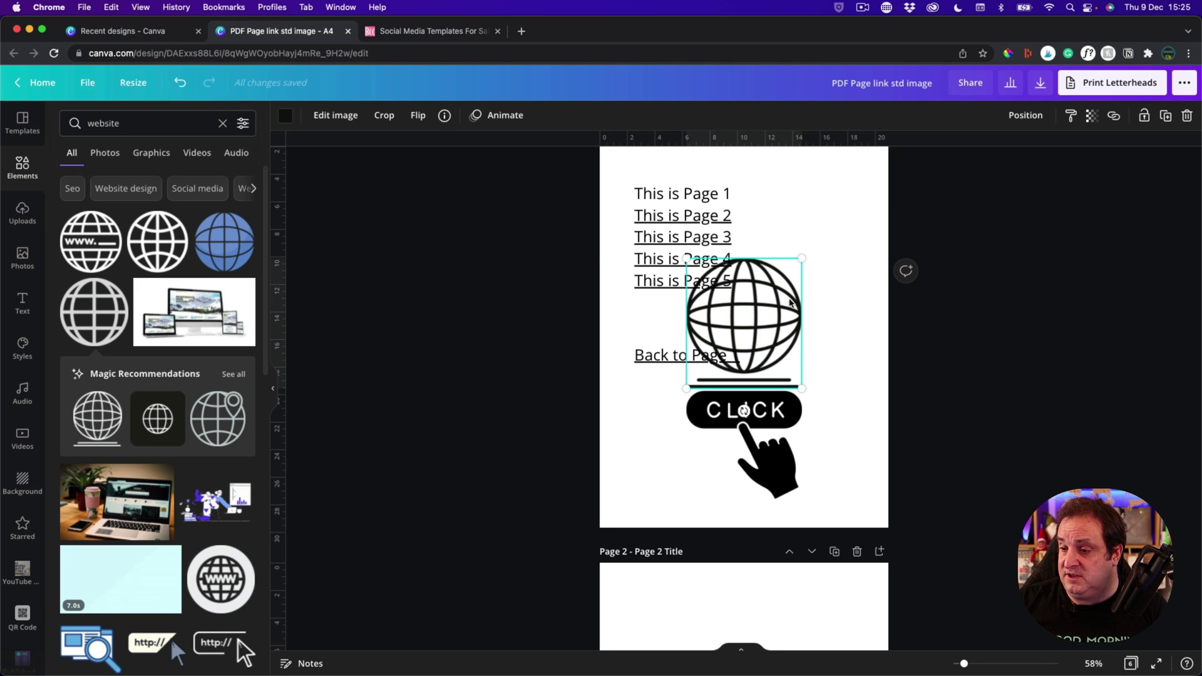
drag(803, 258, 709, 442)
key(super+z)
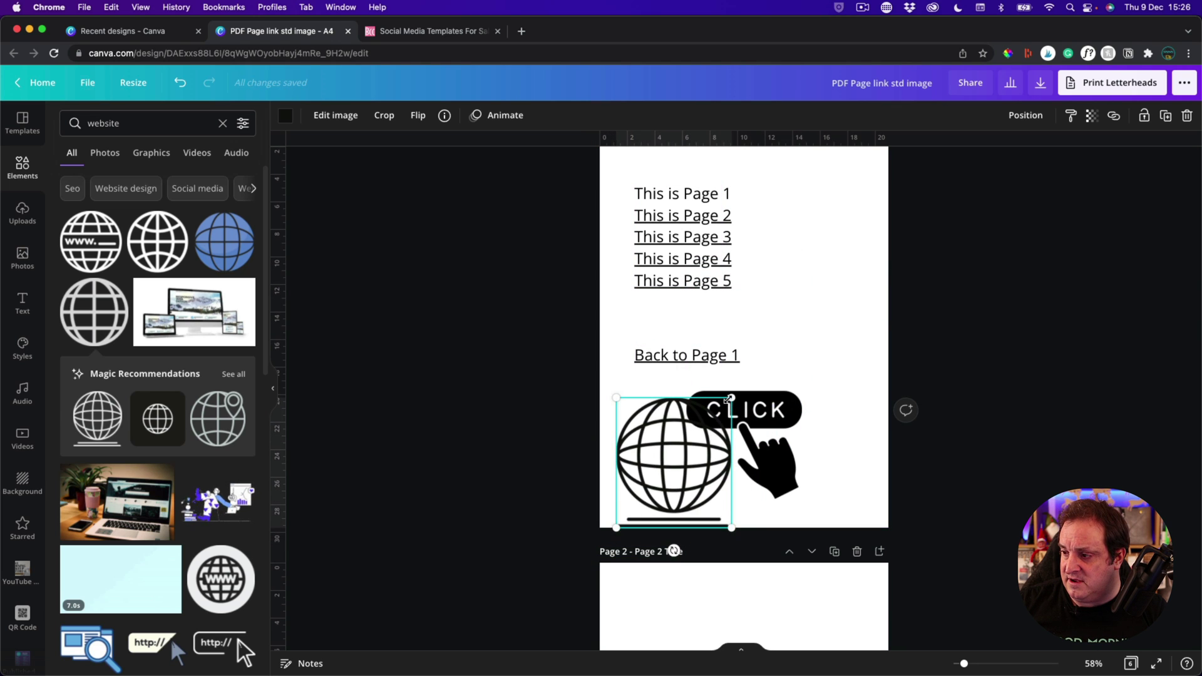
drag(731, 398, 646, 472)
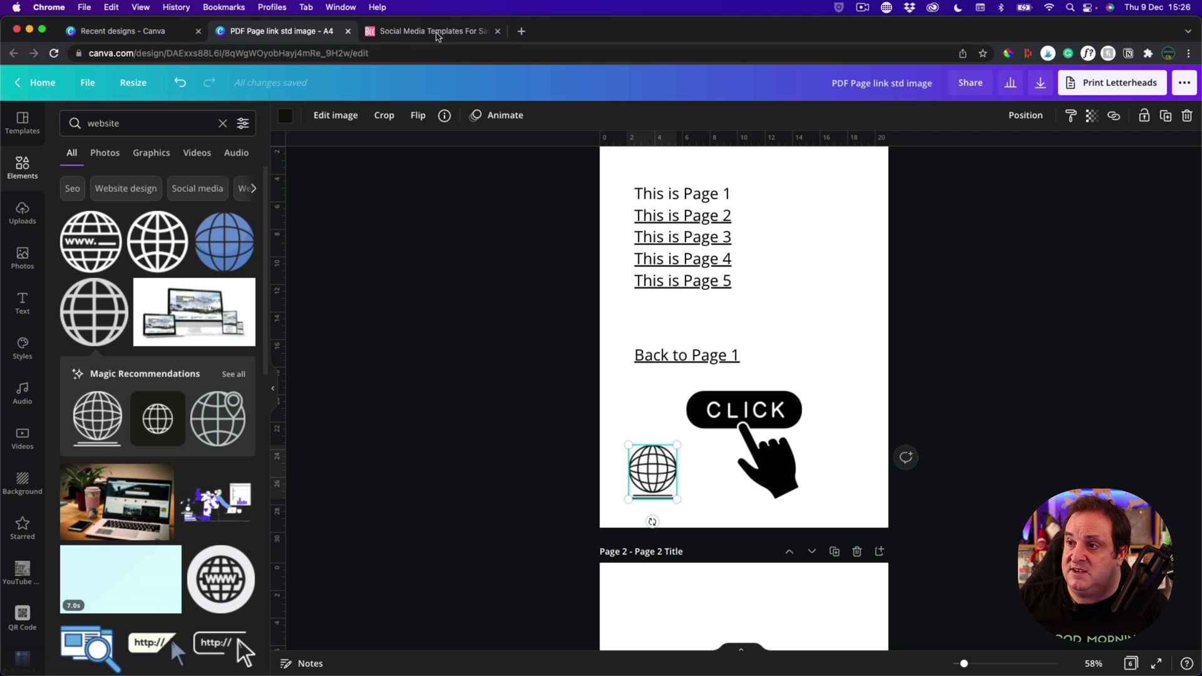
Copy the shop page's full address from the Better Content Creators tab, then return to Canva
click(433, 33)
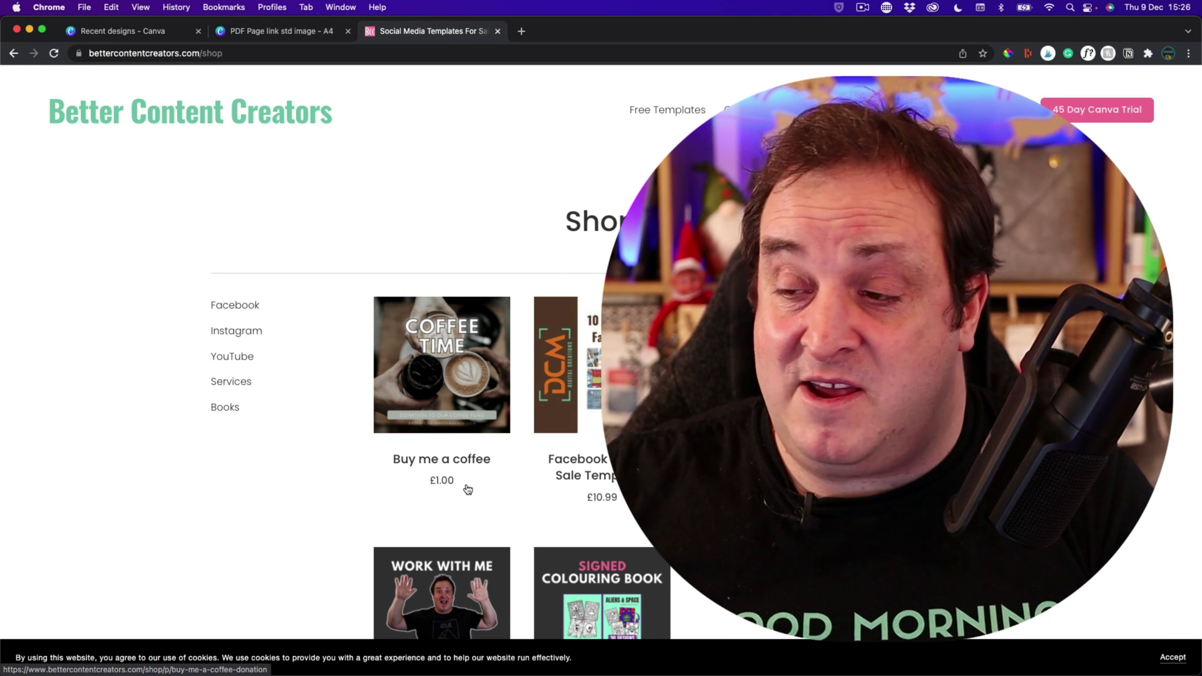
click(744, 55)
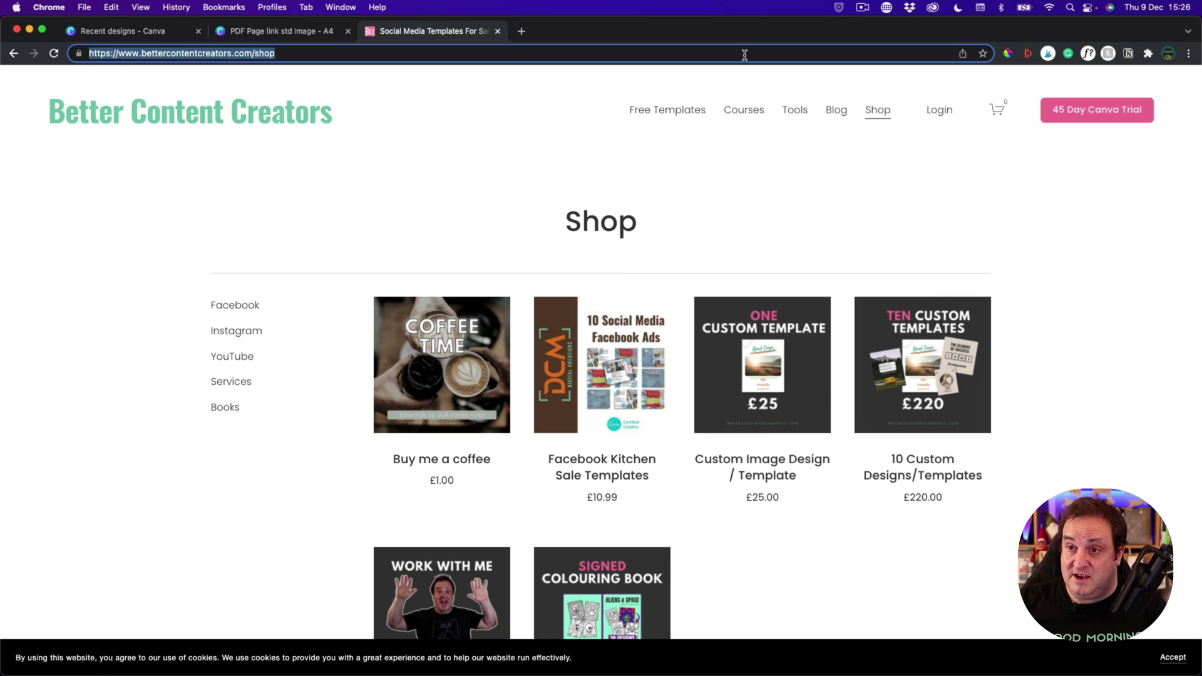
click(294, 32)
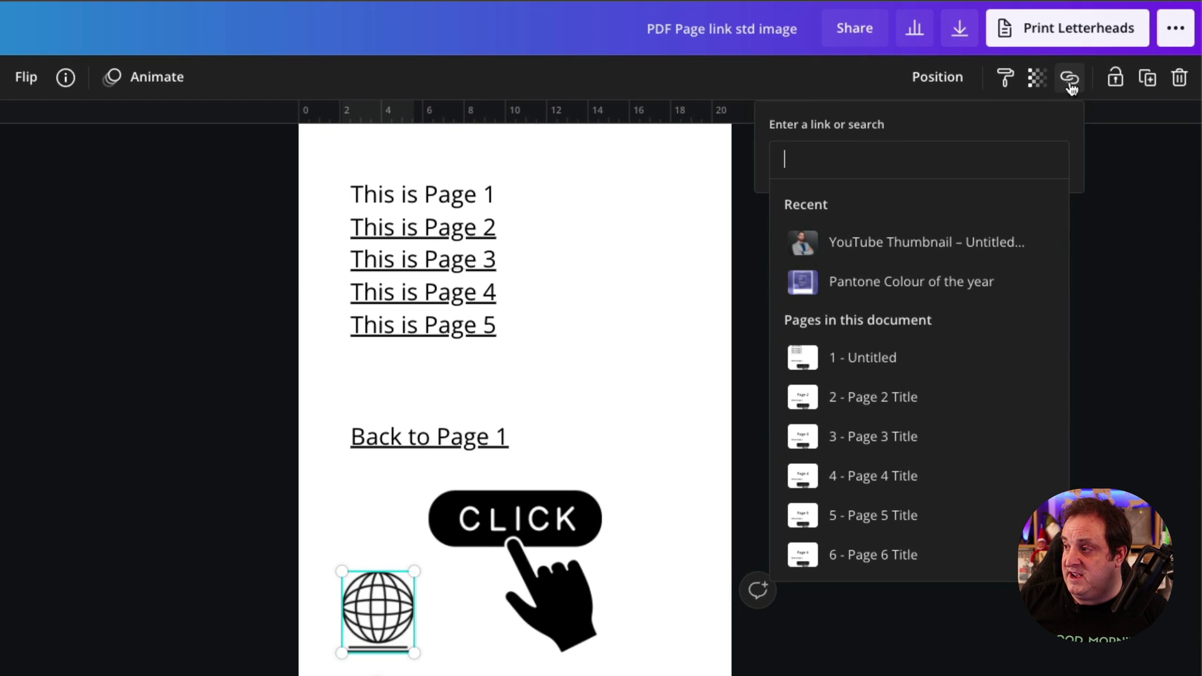
key(ctrl+v)
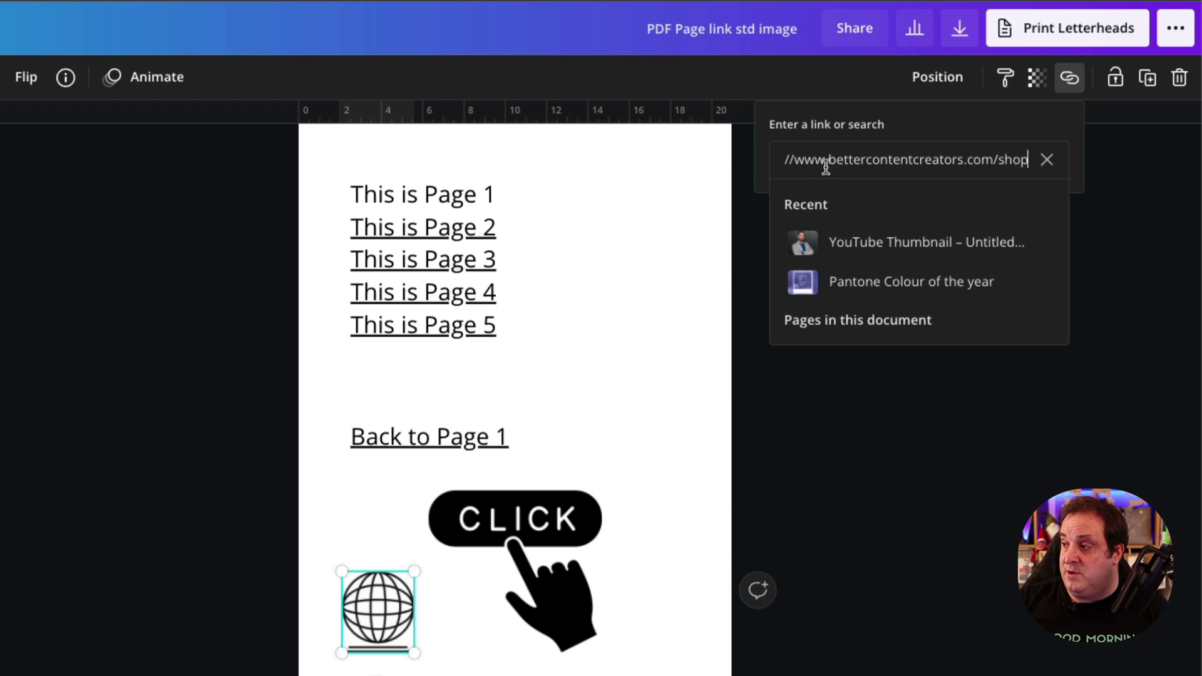
key(Return)
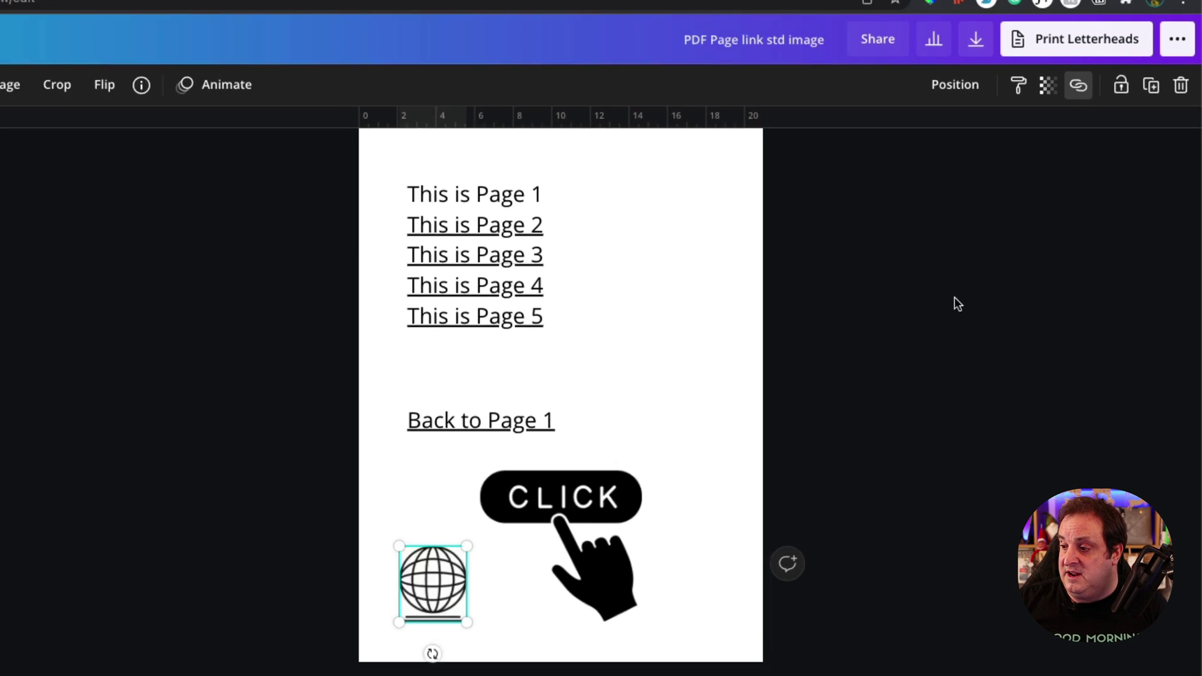
click(935, 311)
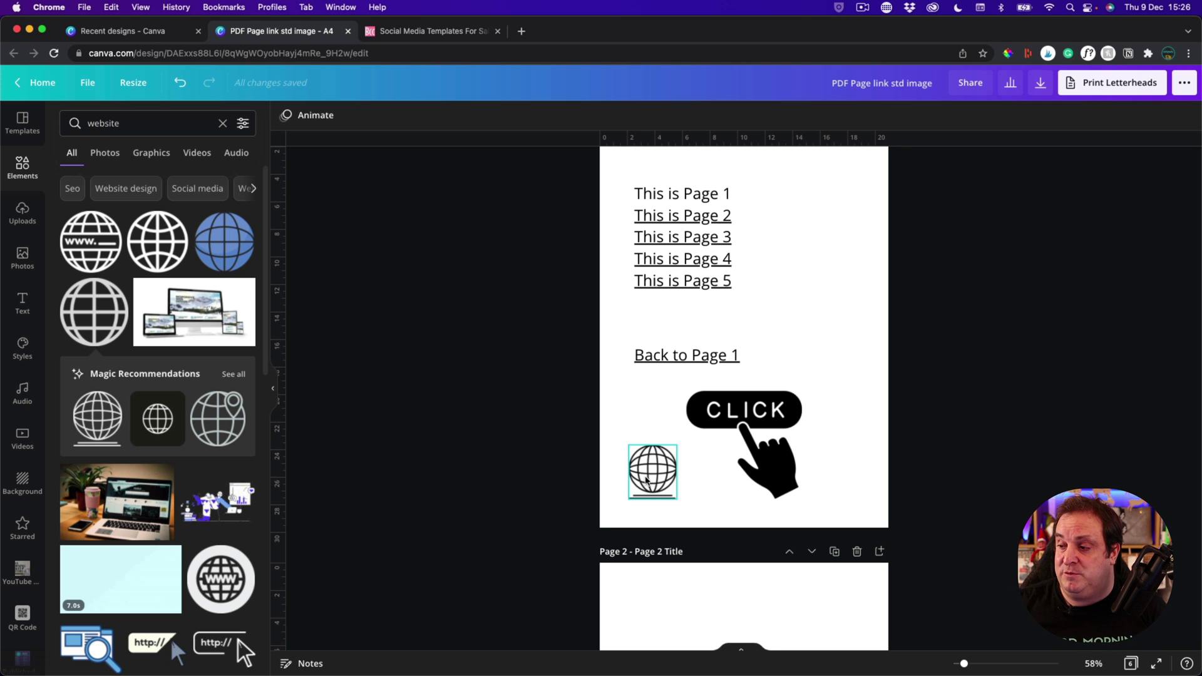
click(1040, 83)
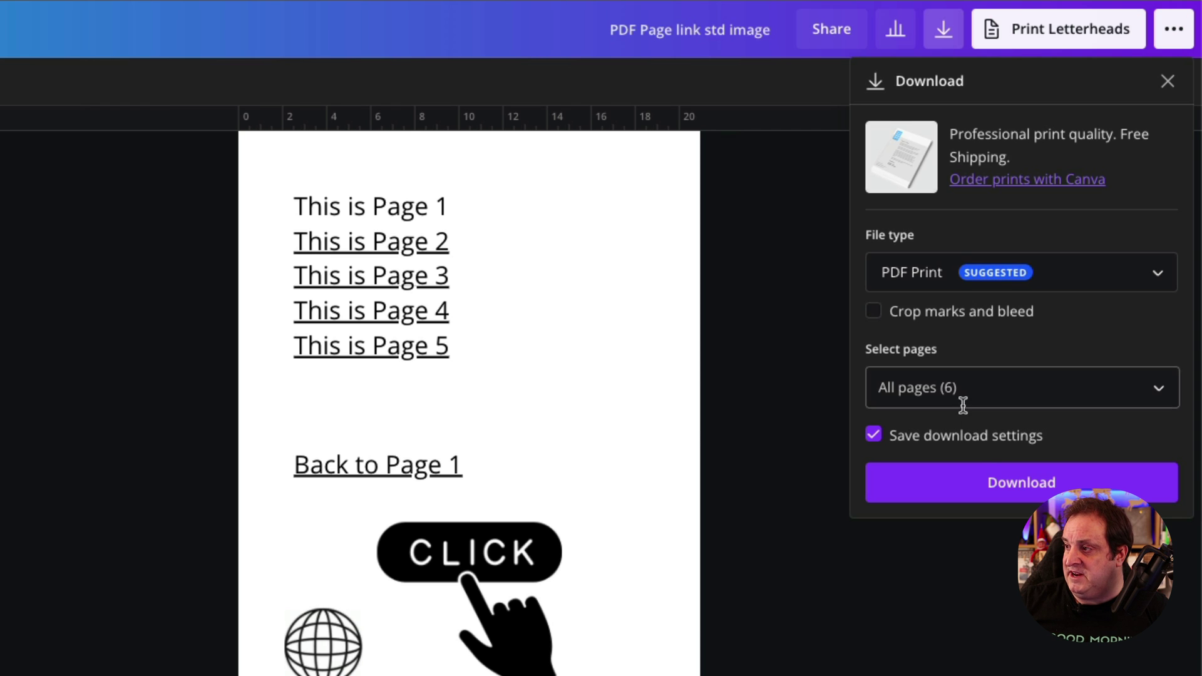
Download all 6 pages as a PDF Print file
click(964, 489)
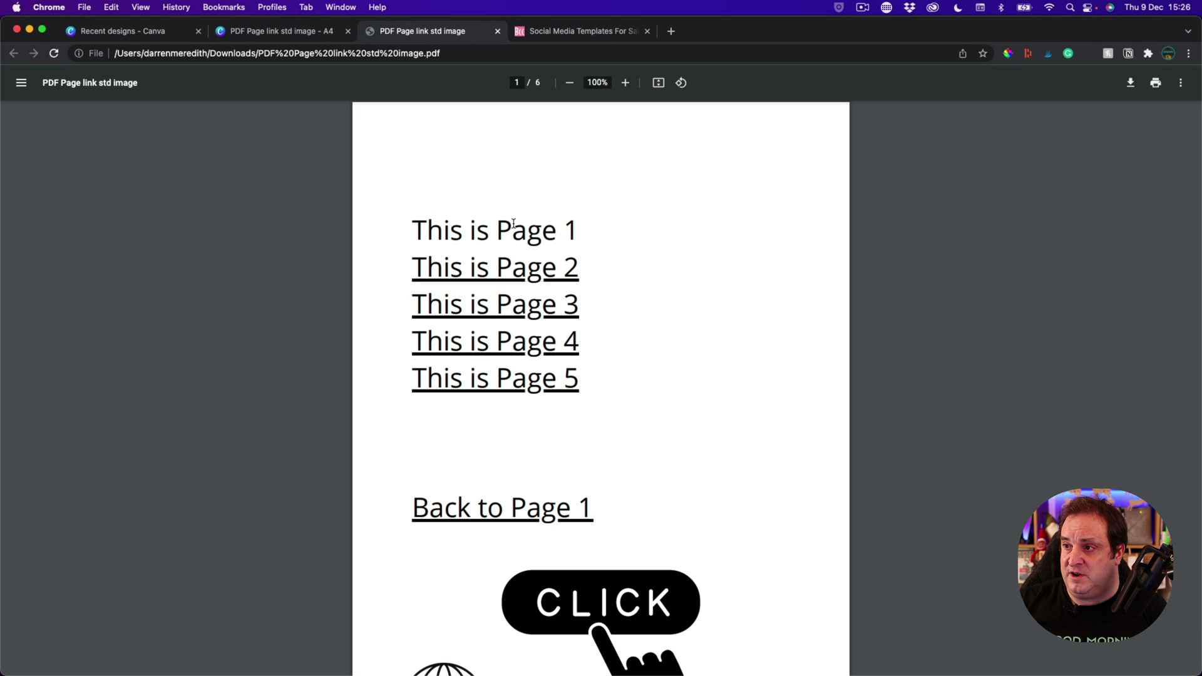
Test the PDF's links to pages 2, 3 and 5 and each 'Back to Page 1' return link
click(502, 270)
click(501, 512)
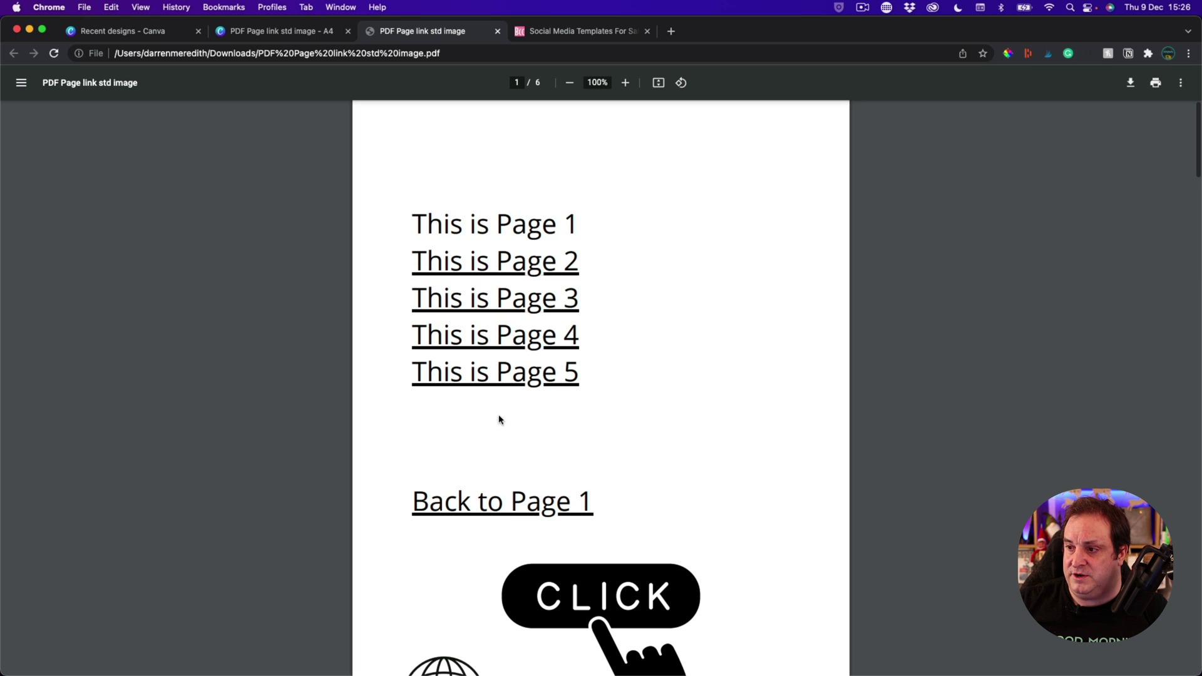
click(493, 306)
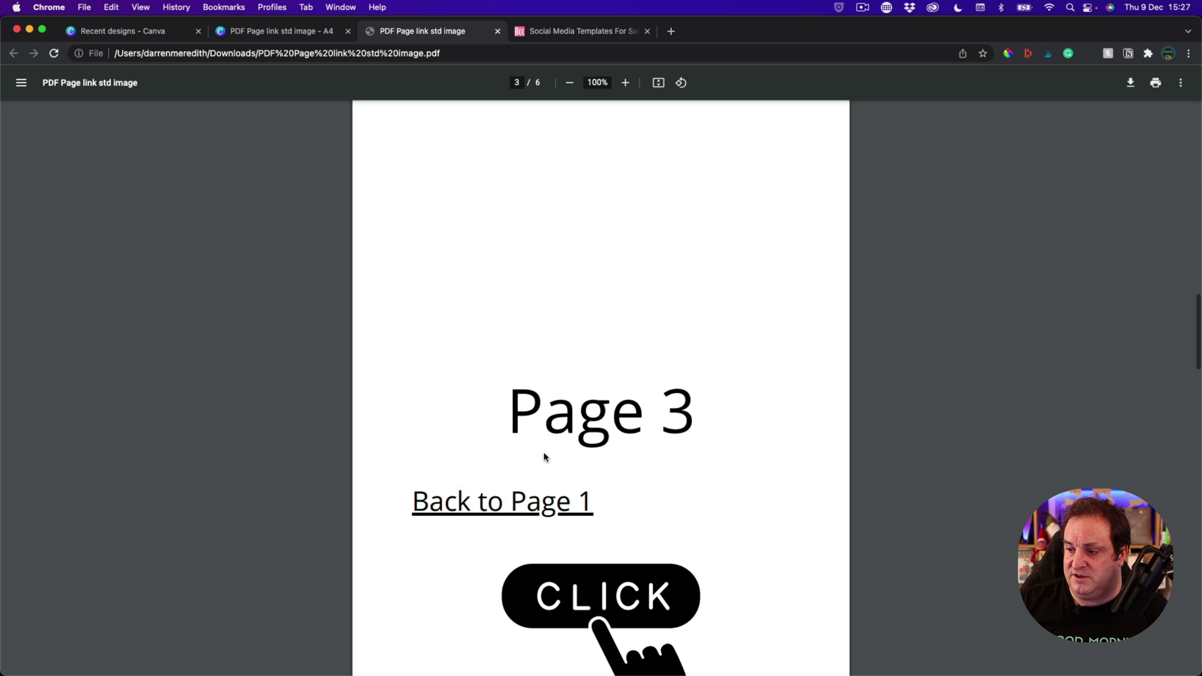
click(524, 505)
click(514, 377)
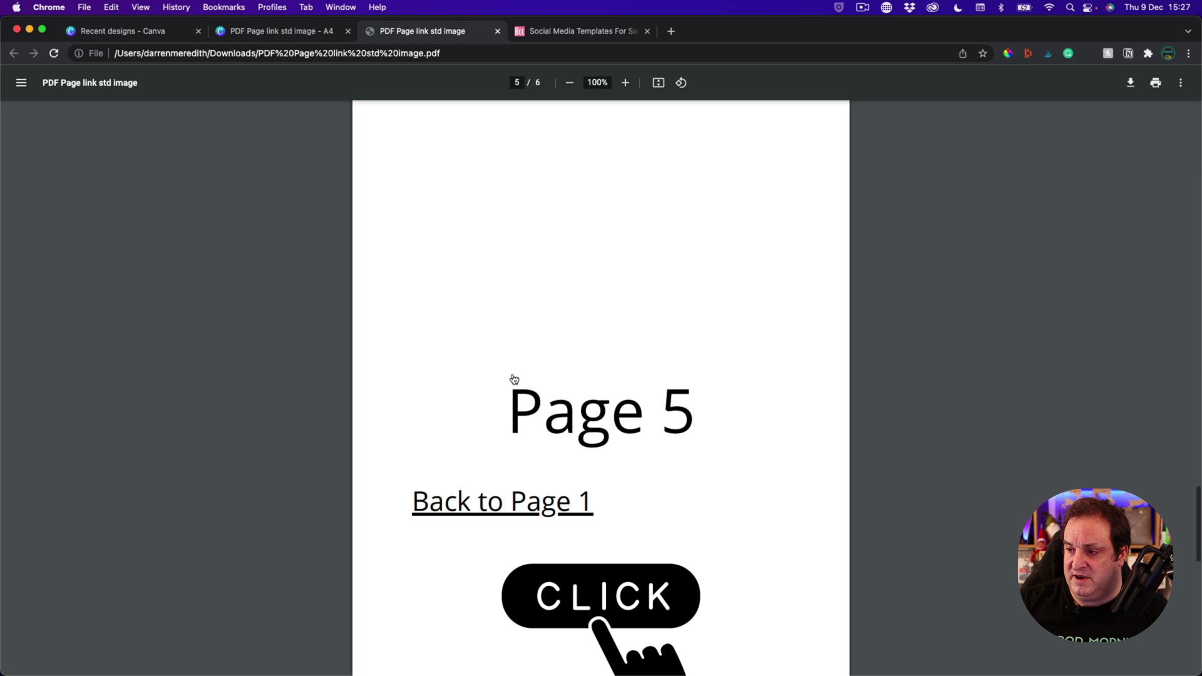
click(522, 504)
scroll(505, 515, down, 4)
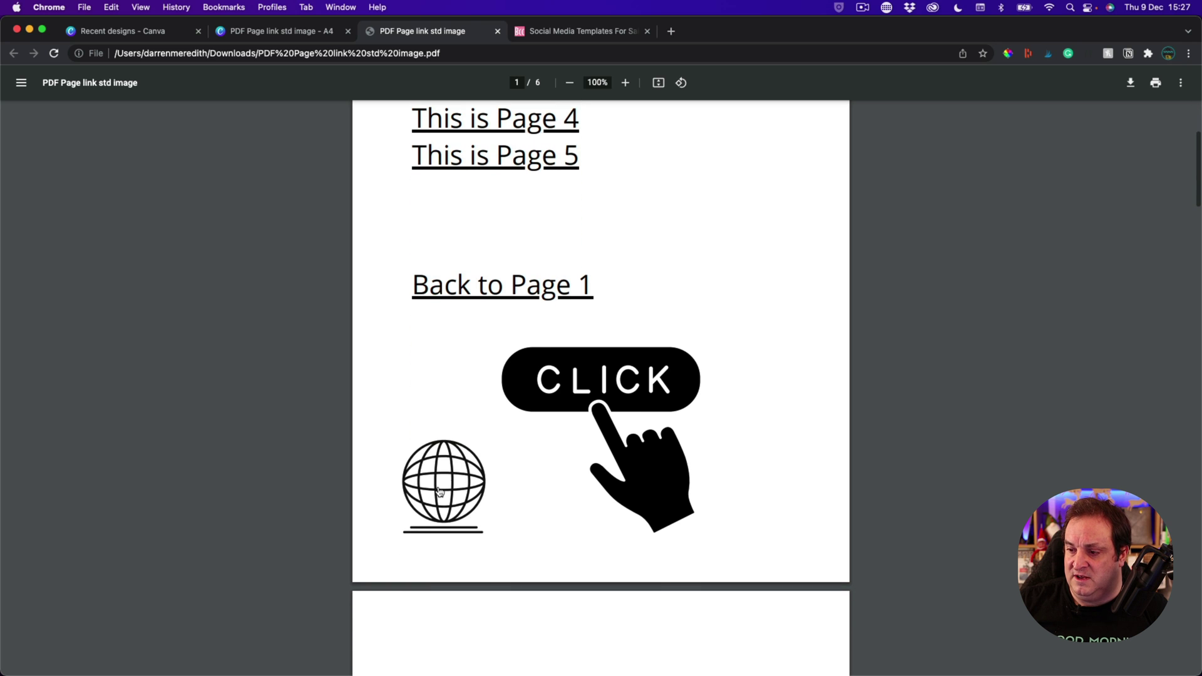
click(459, 490)
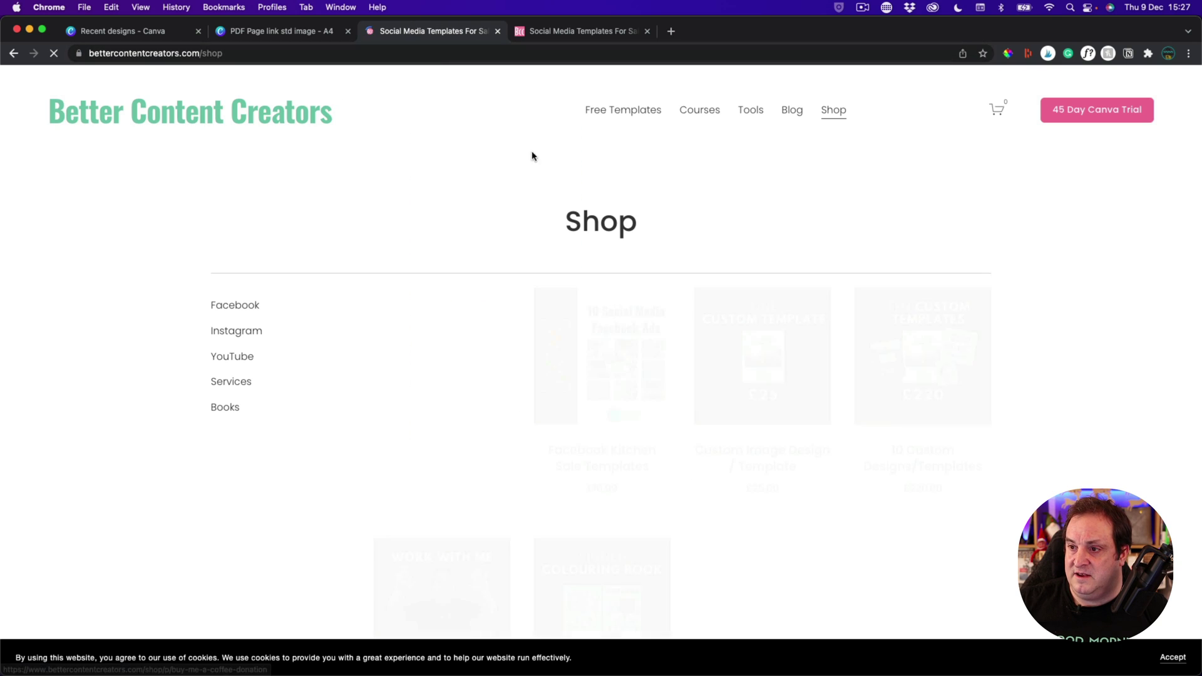